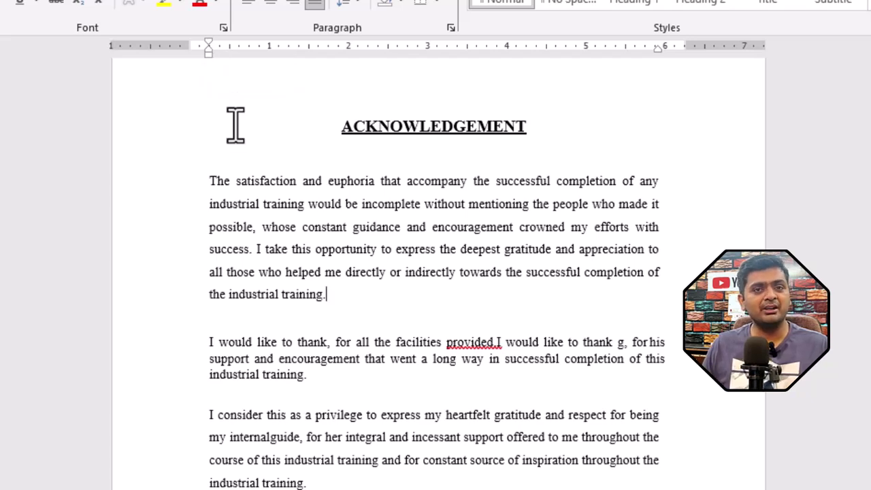
Try a first-line indent on the first paragraph, then drag it back to the margin
click(212, 183)
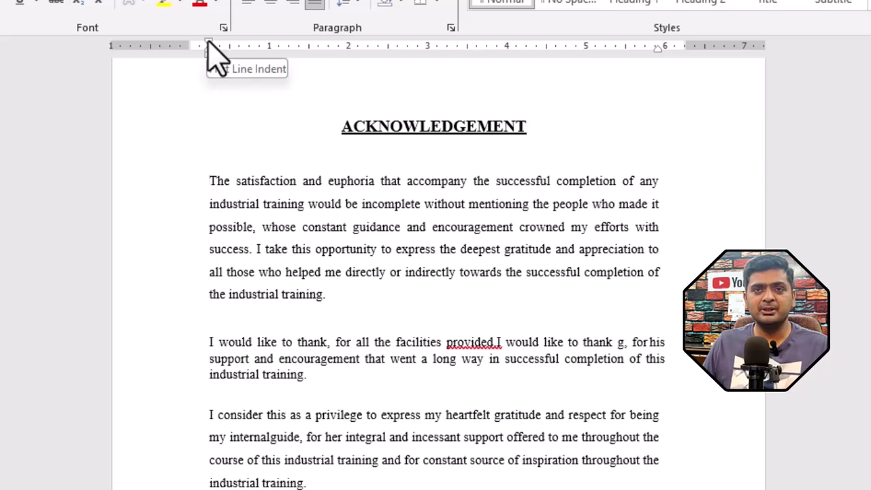
drag(209, 42, 331, 65)
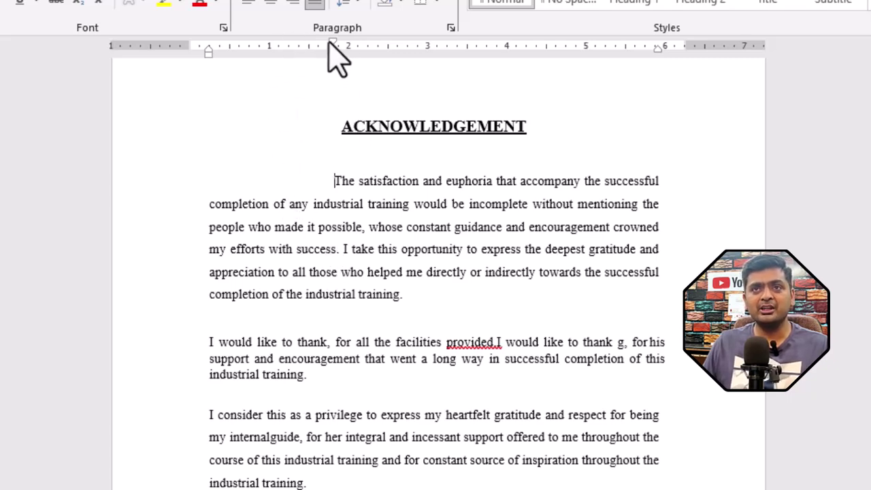
mouse_move(331, 44)
mouse_down()
mouse_move(306, 68)
mouse_move(209, 67)
mouse_up()
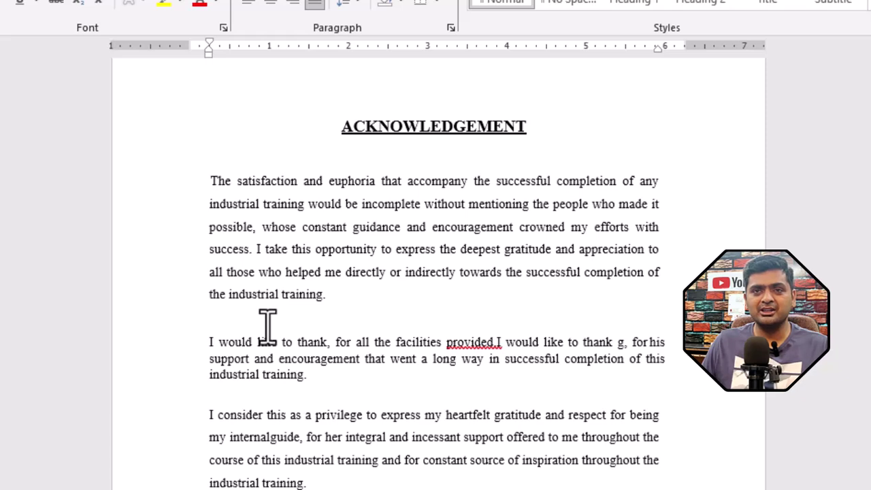
Give all three paragraphs a first-line indent, then undo it
scroll(268, 327, down, 1)
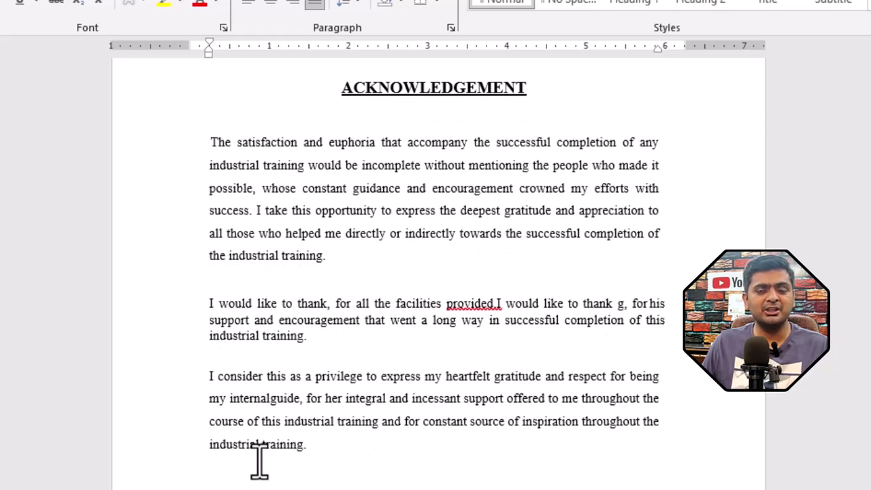
mouse_move(322, 435)
mouse_down()
mouse_move(258, 204)
mouse_move(220, 148)
mouse_move(203, 146)
mouse_up()
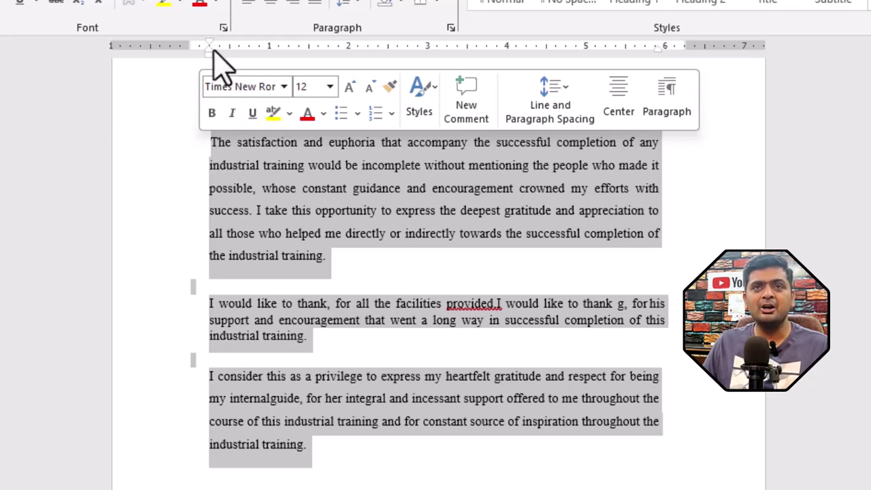
drag(211, 46, 266, 71)
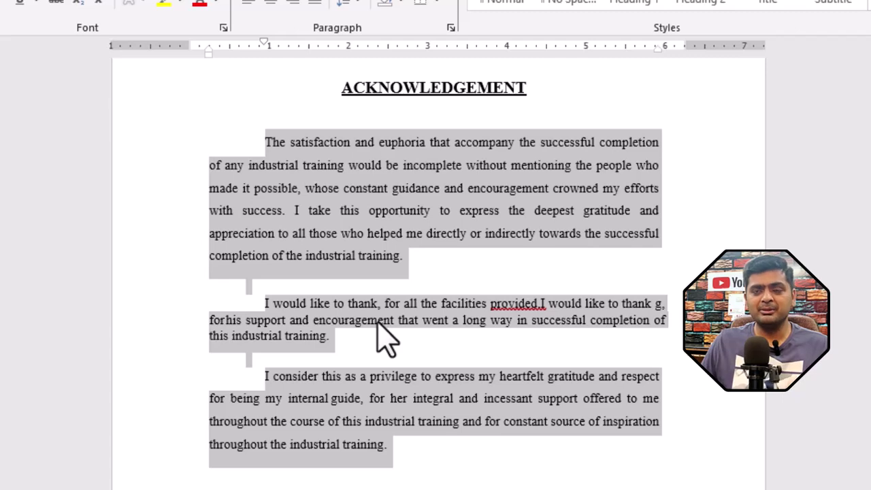
key(ctrl+z)
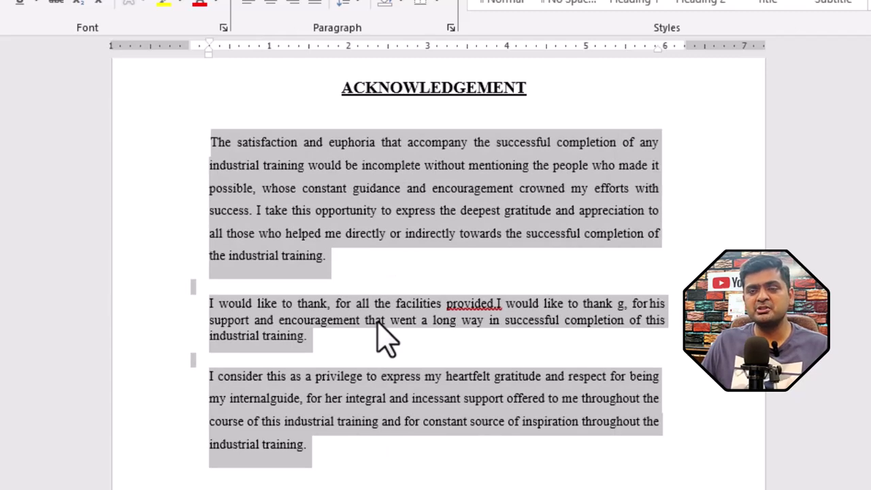
click(275, 213)
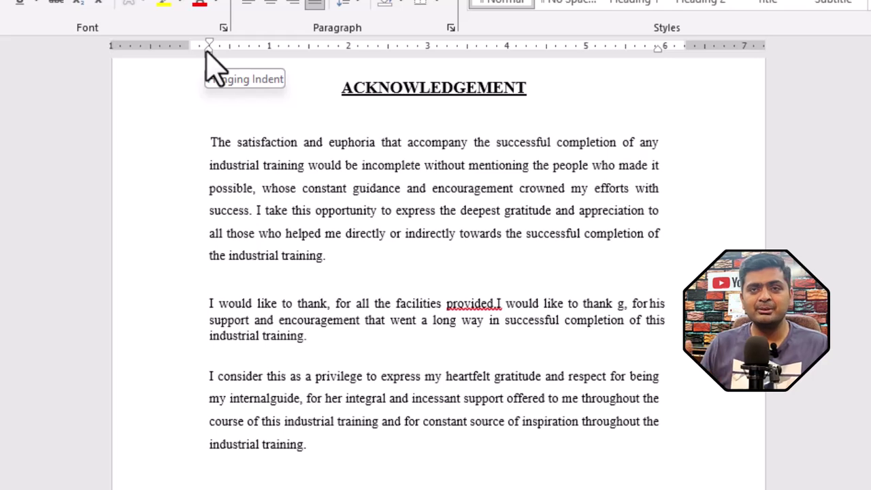
Try hanging indents on the first paragraph, then all three, undoing each
click(212, 142)
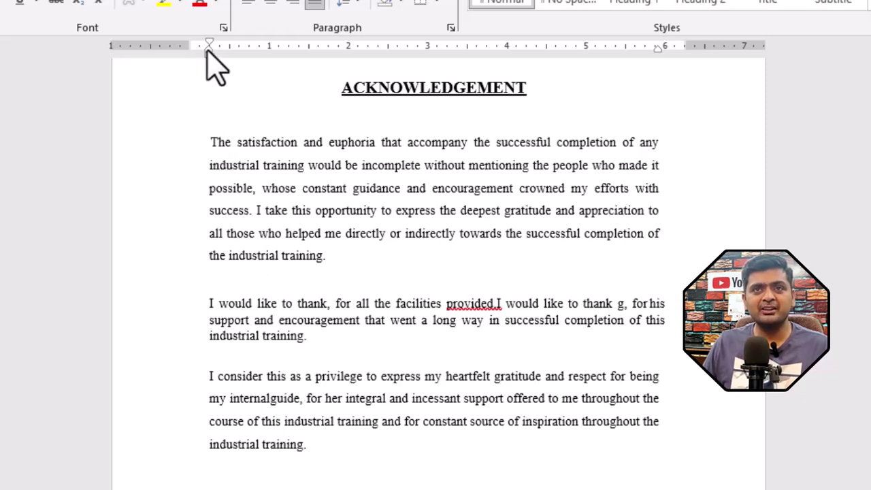
drag(208, 47, 292, 69)
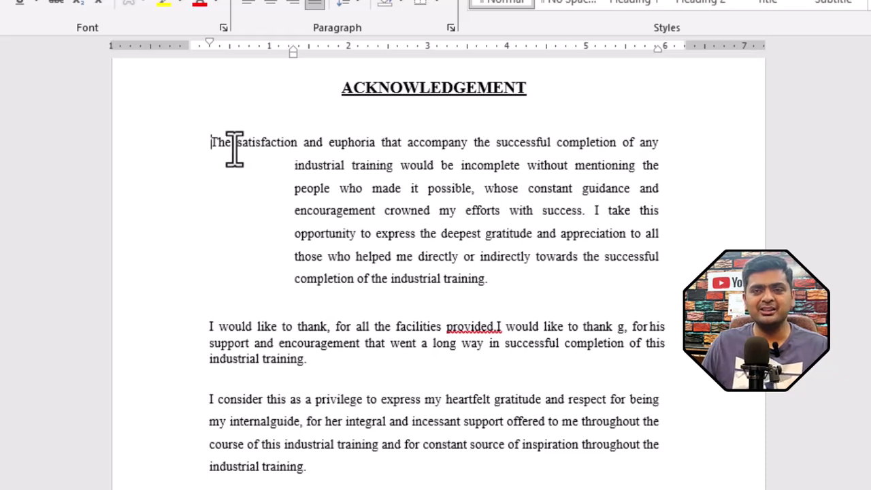
key(ctrl+z)
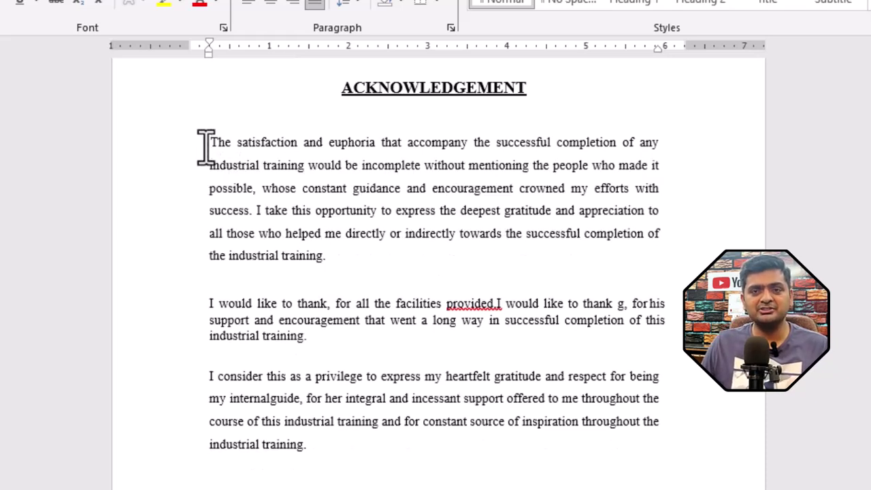
mouse_move(206, 146)
mouse_down()
mouse_move(265, 238)
mouse_move(315, 408)
mouse_up()
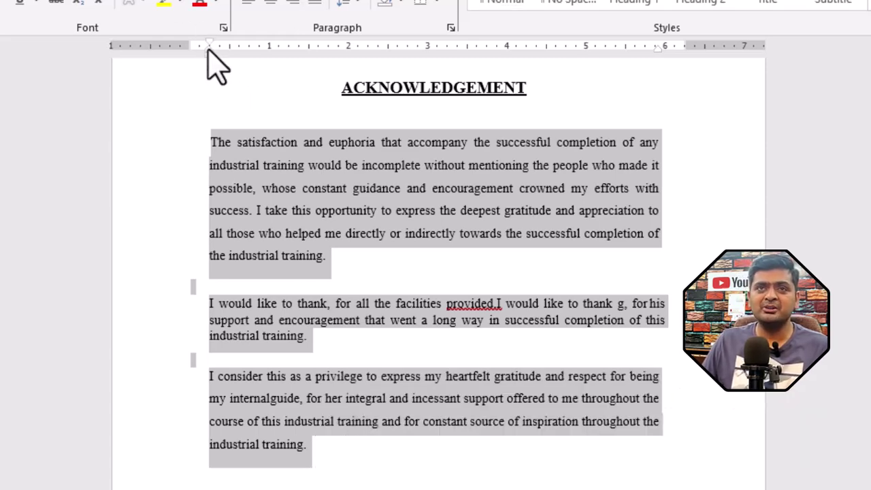
drag(208, 49, 259, 56)
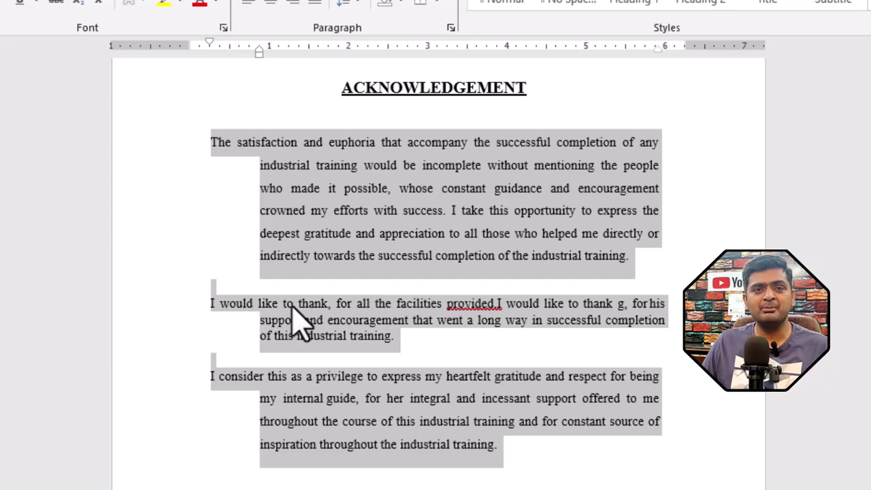
key(ctrl+z)
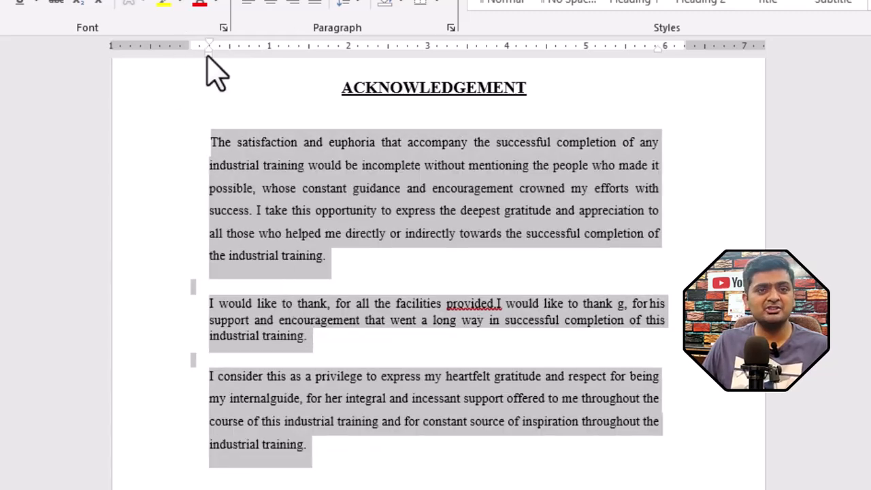
click(279, 189)
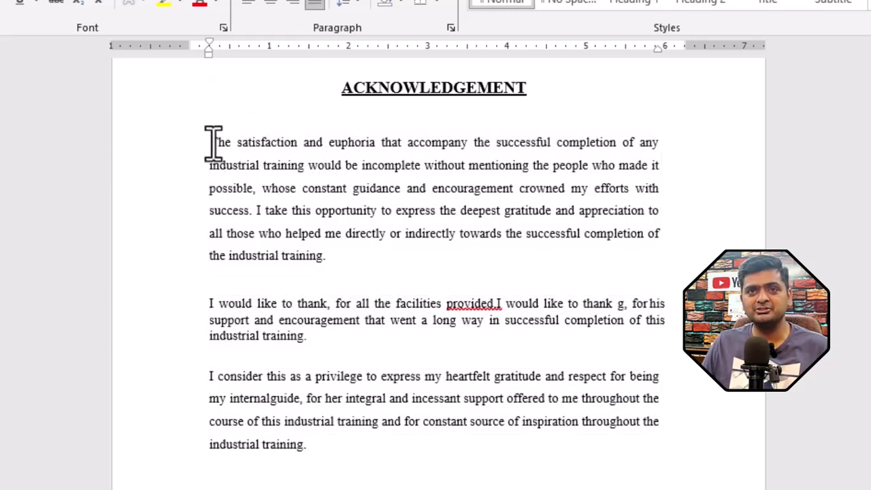
Drag the Left Indent marker so all three paragraphs extend into the left margin
mouse_move(211, 143)
mouse_down()
mouse_move(379, 394)
mouse_move(377, 451)
mouse_up()
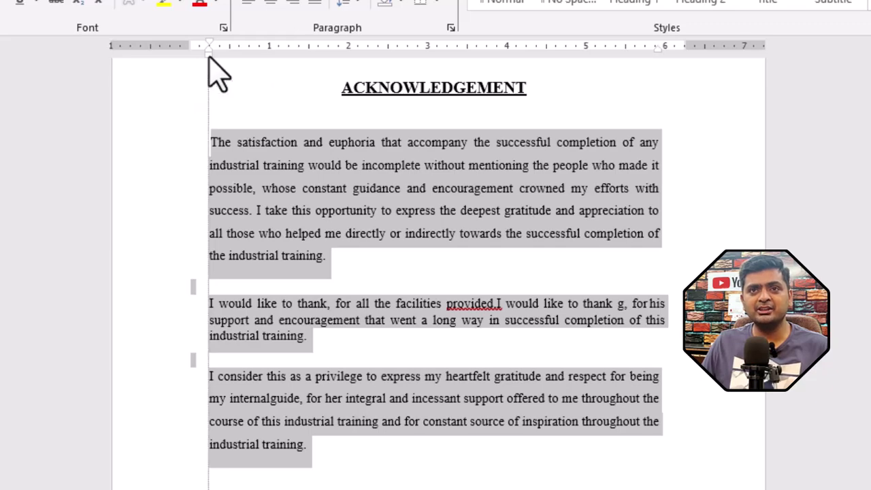
mouse_move(210, 58)
mouse_down()
mouse_move(342, 78)
mouse_move(302, 75)
mouse_move(155, 107)
mouse_up()
key(ctrl+a)
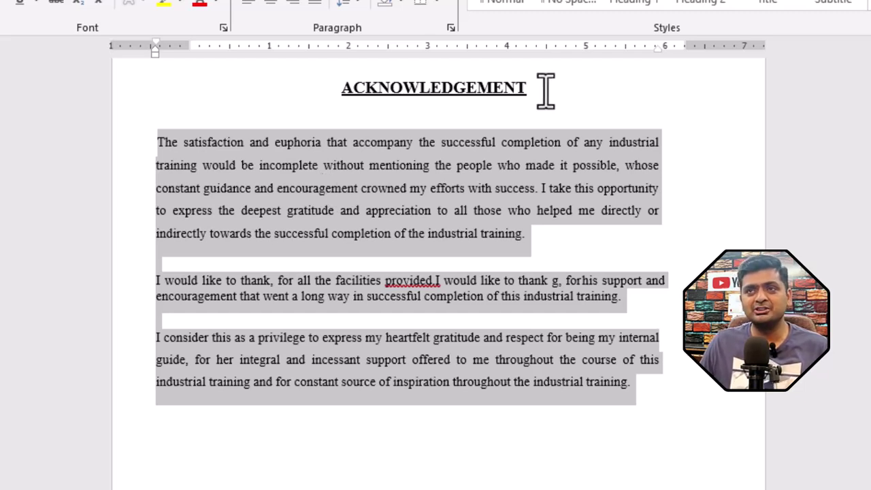
click(672, 113)
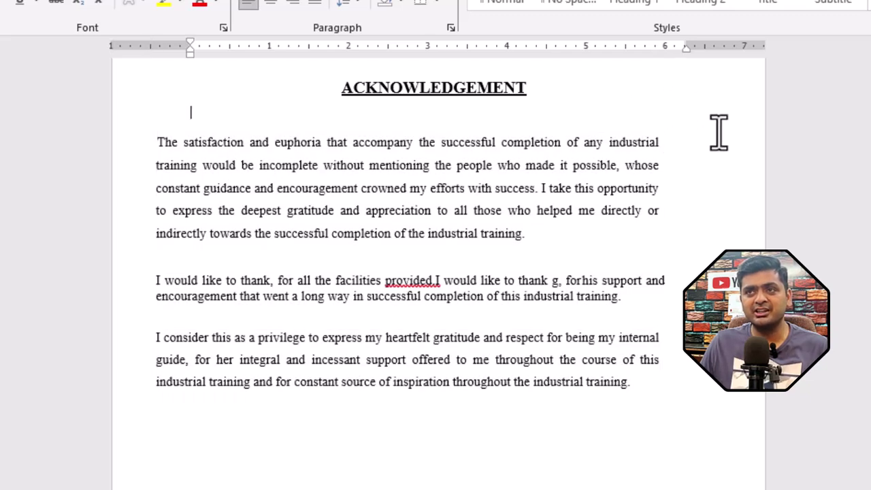
click(668, 142)
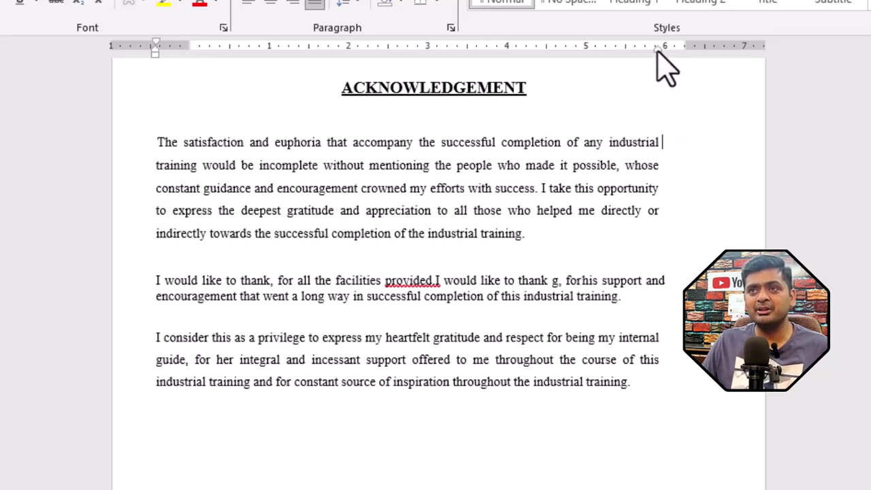
mouse_move(658, 52)
mouse_down()
mouse_move(575, 65)
mouse_move(565, 78)
mouse_up()
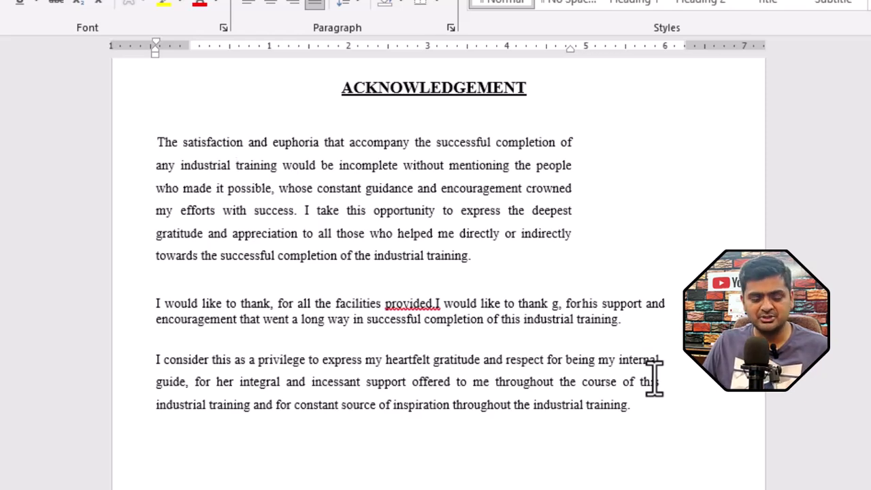
key(ctrl+z)
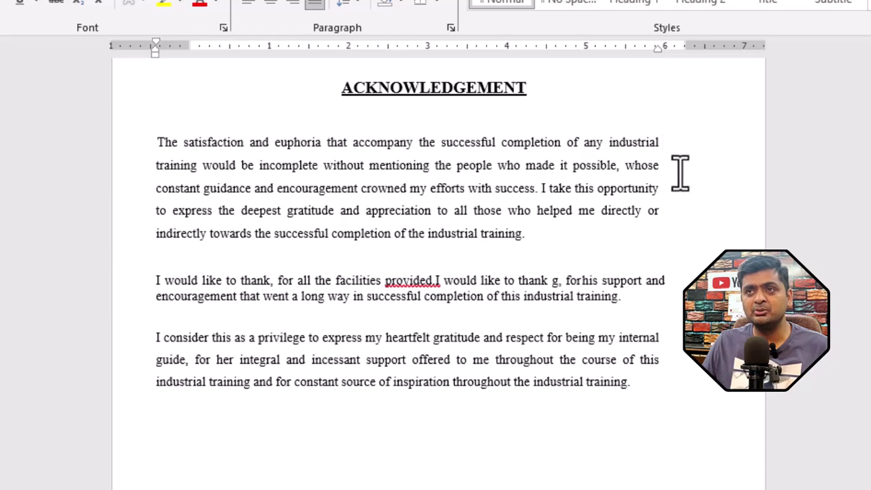
mouse_move(667, 145)
mouse_down()
mouse_move(664, 194)
mouse_move(685, 389)
mouse_up()
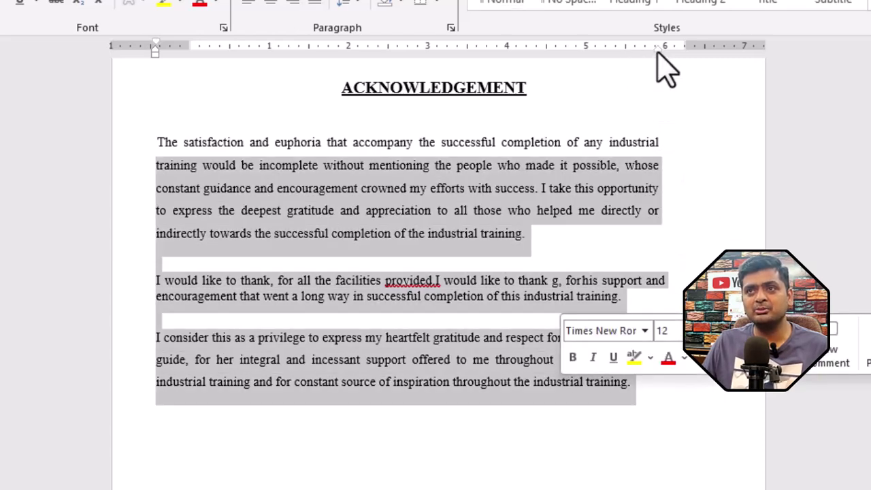
mouse_move(657, 53)
mouse_down()
mouse_move(572, 77)
mouse_move(568, 87)
mouse_up()
click(599, 187)
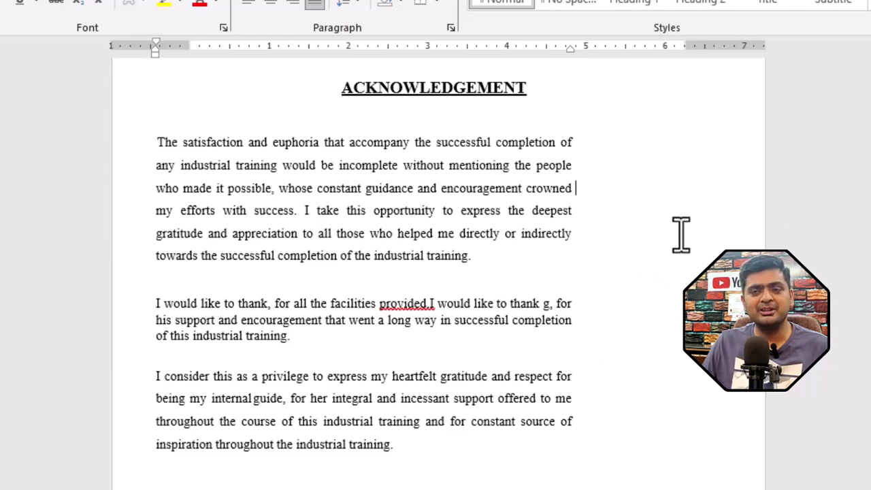
key(ctrl+z)
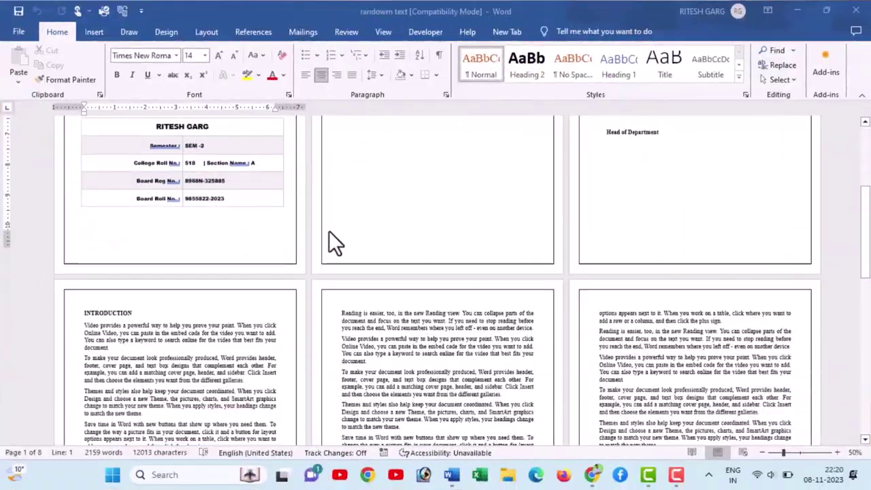
Scroll to Courses & packages on creativelearningbyritesh.in and open the ₹99.00 MS Word MASTER COURSE
scroll(329, 231, down, 5)
scroll(329, 231, down, 3)
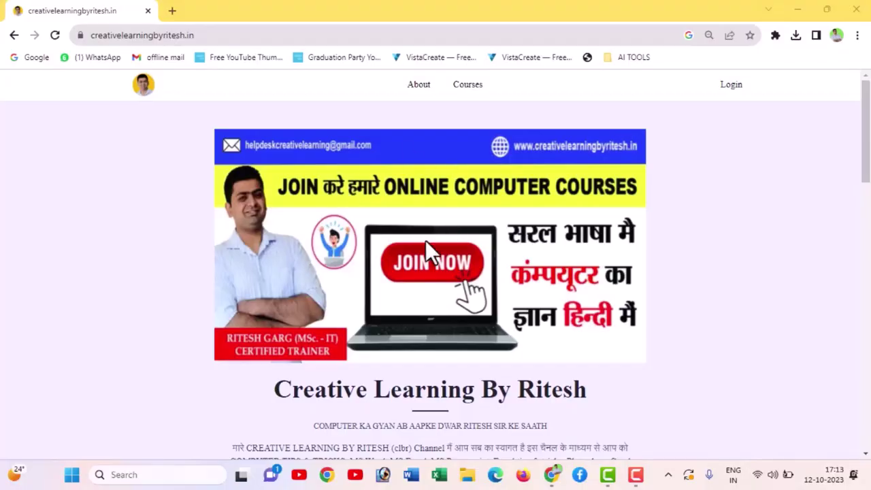
scroll(425, 245, down, 2)
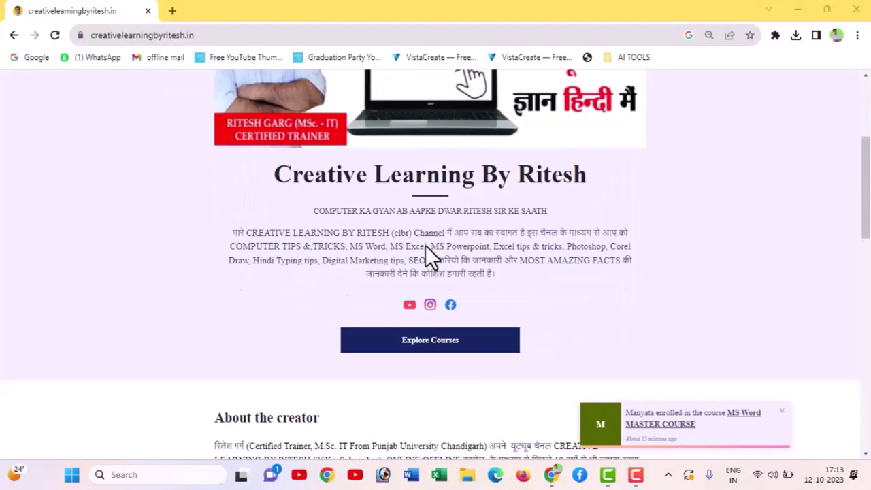
scroll(426, 245, down, 2)
scroll(426, 245, down, 1)
scroll(426, 247, down, 1)
scroll(426, 247, down, 1)
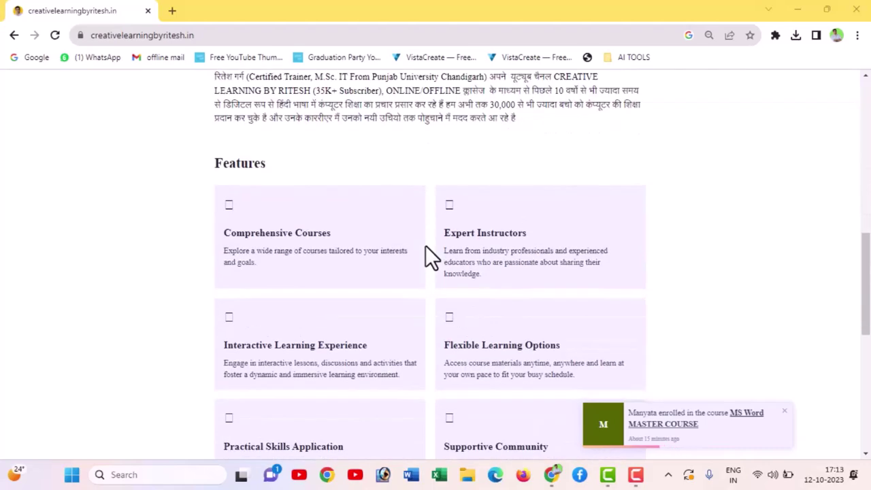
scroll(425, 246, down, 2)
scroll(426, 246, down, 2)
scroll(425, 246, down, 2)
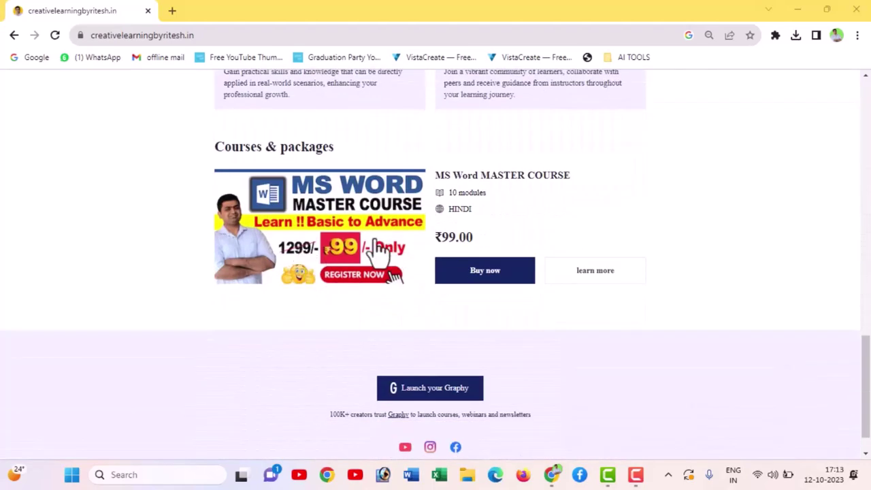
click(345, 247)
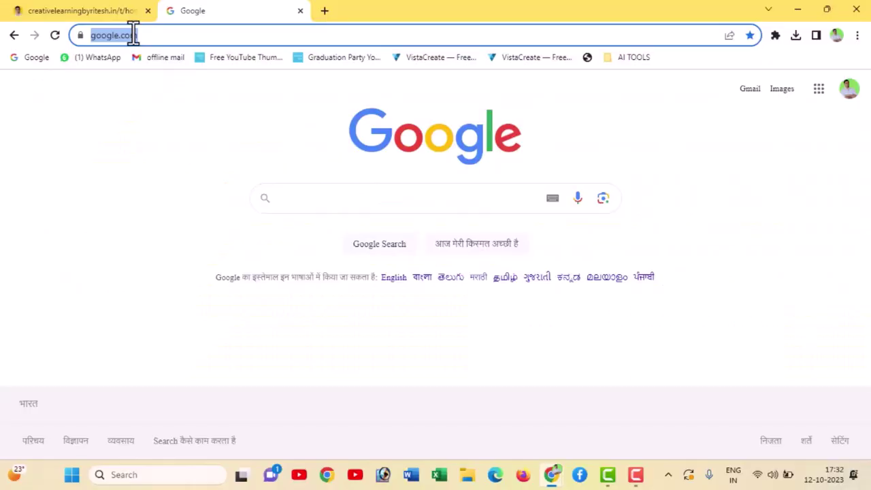
Load creativelearningbyritesh.in and start buying the MS Word MASTER COURSE
text(www.creativelearningbyritesh.in)
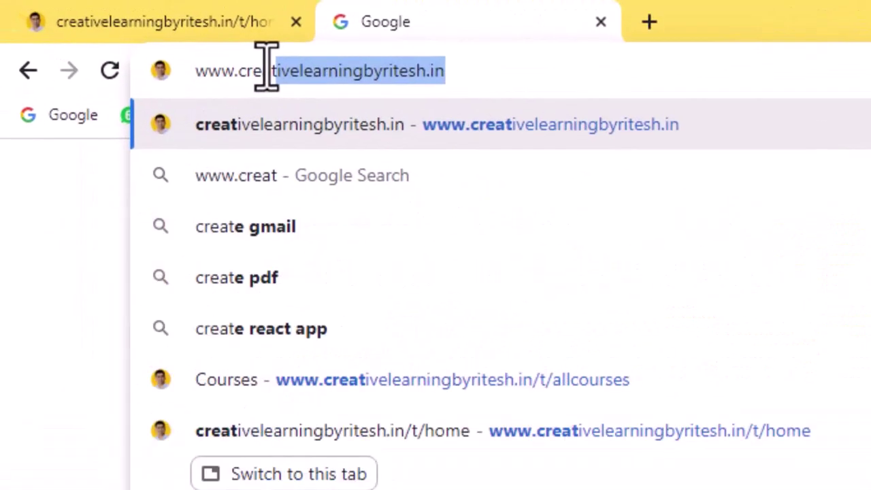
key(Return)
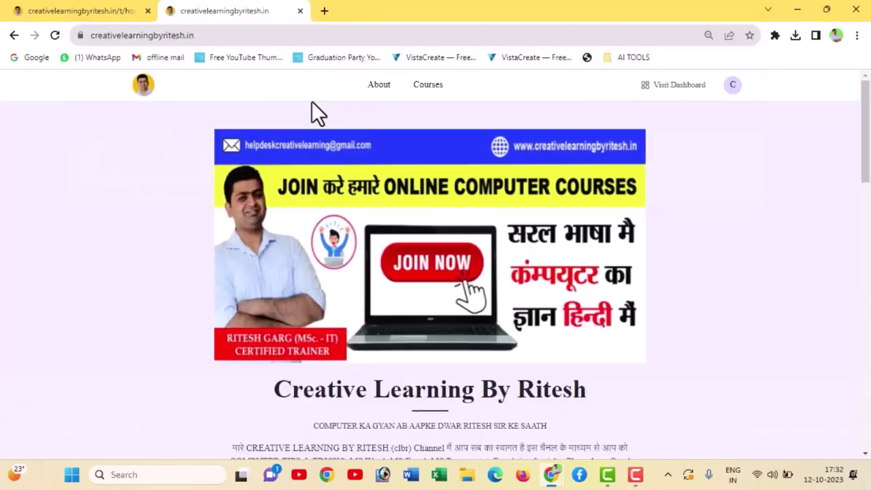
scroll(386, 247, down, 10)
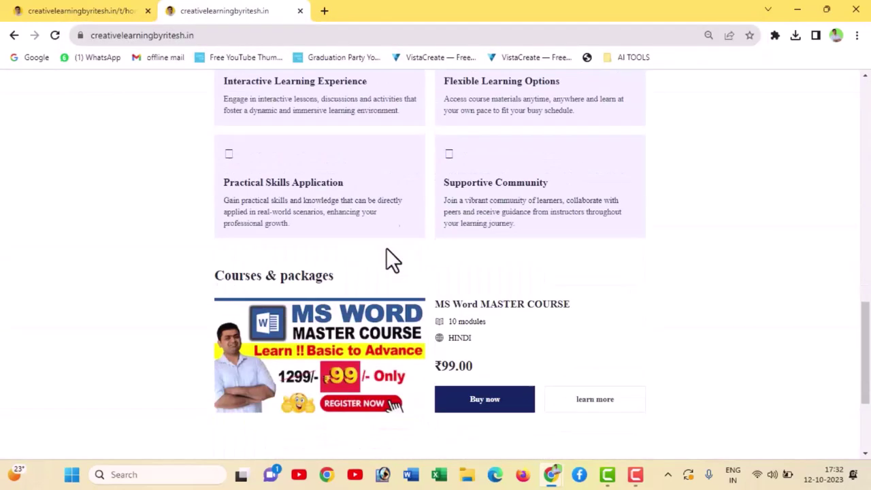
scroll(386, 247, down, 3)
click(470, 239)
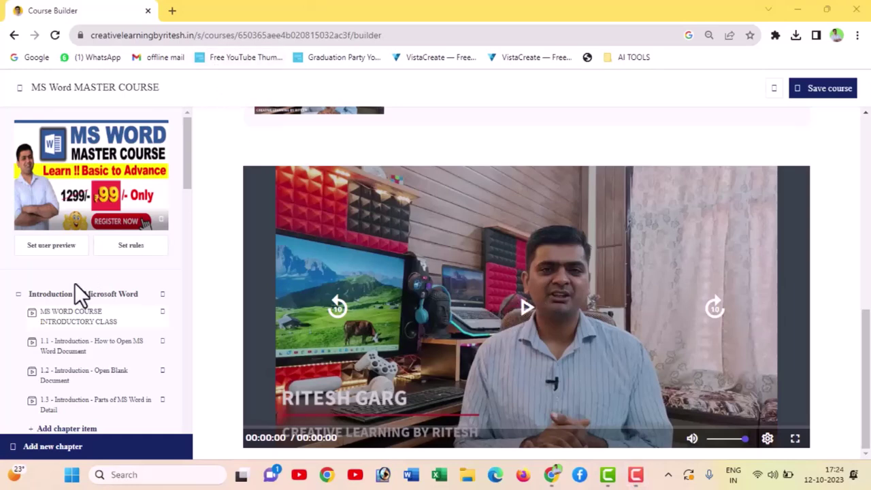
Browse the course chapters down to Mail Merge and MS Word Advance Features
scroll(83, 360, down, 3)
scroll(83, 359, down, 2)
scroll(83, 359, down, 3)
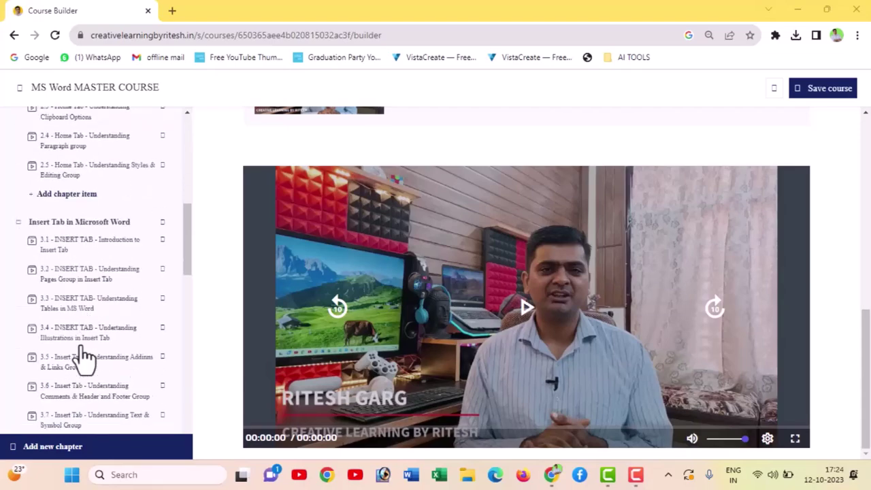
scroll(83, 360, down, 3)
scroll(83, 354, down, 2)
scroll(84, 347, down, 2)
scroll(82, 344, down, 3)
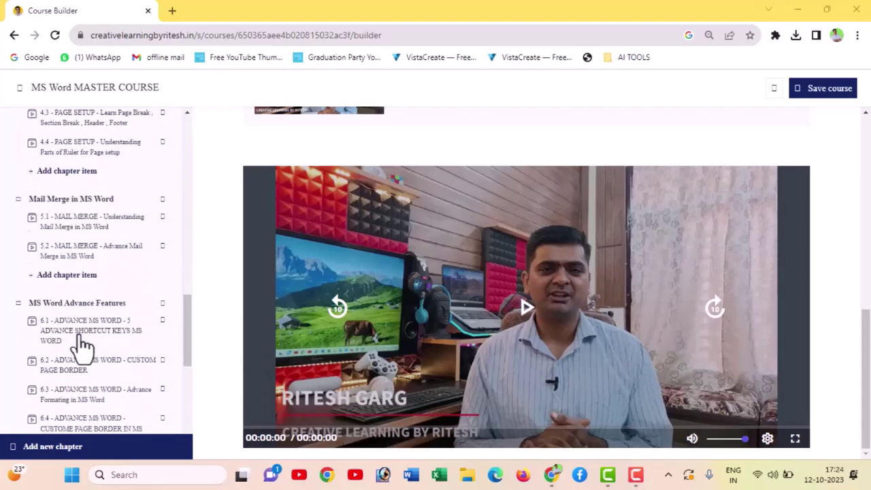
scroll(81, 348, down, 3)
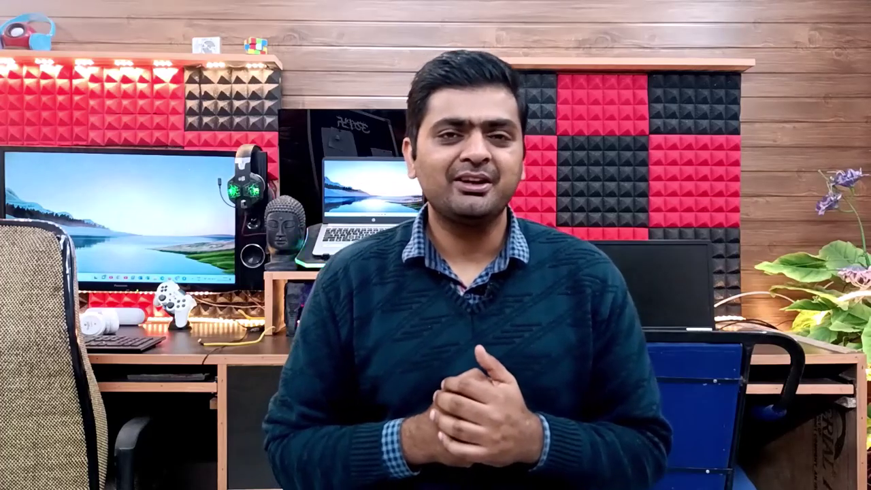